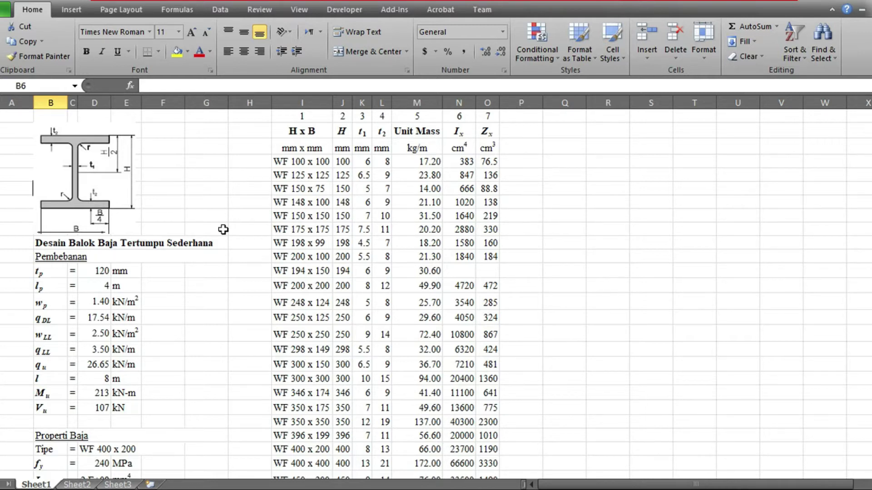
- Look over the beam design title, the cross-section diagram, the WF profile table and the start of the load inputs
key("Down")
key("Down")
key("Down")
key("Down")
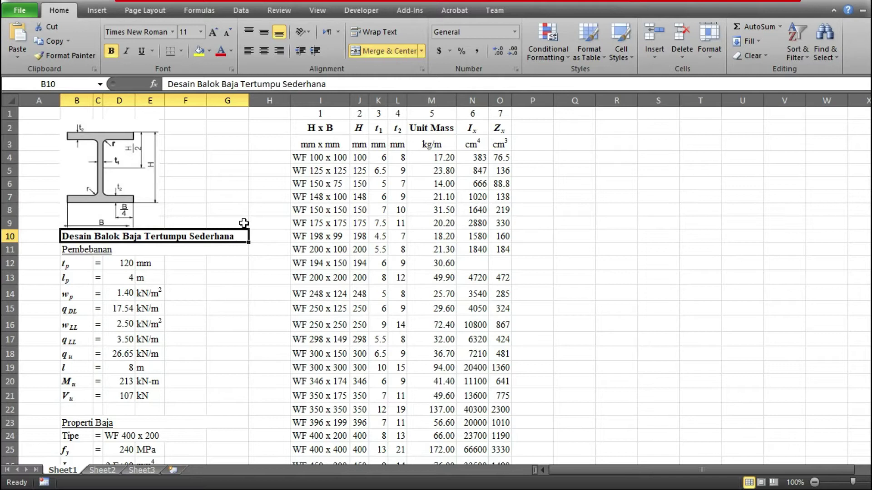
left_click(130, 175)
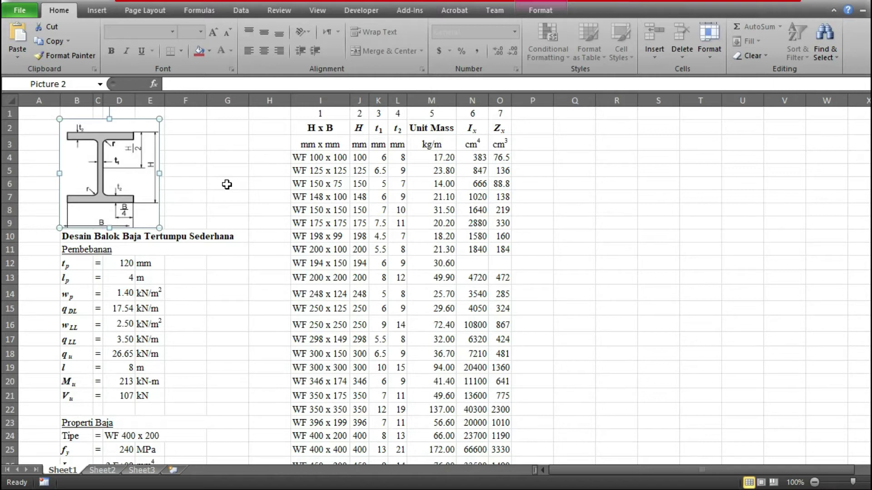
left_click(347, 157)
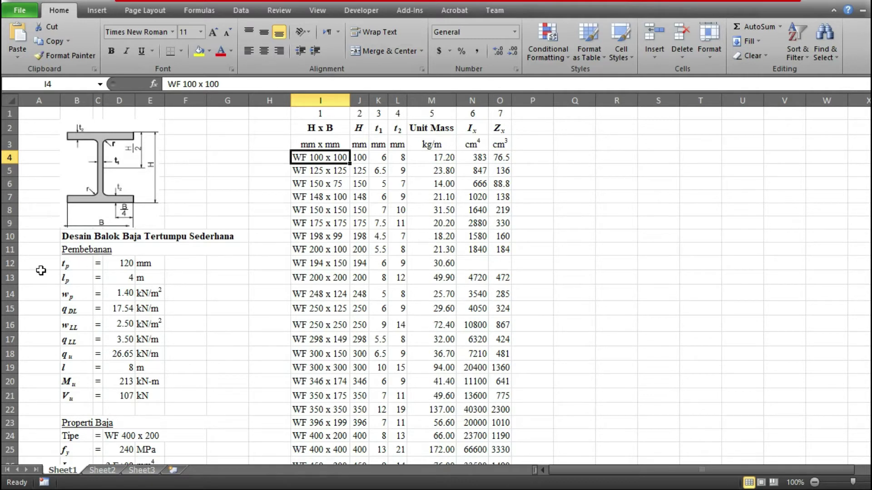
left_click(73, 264)
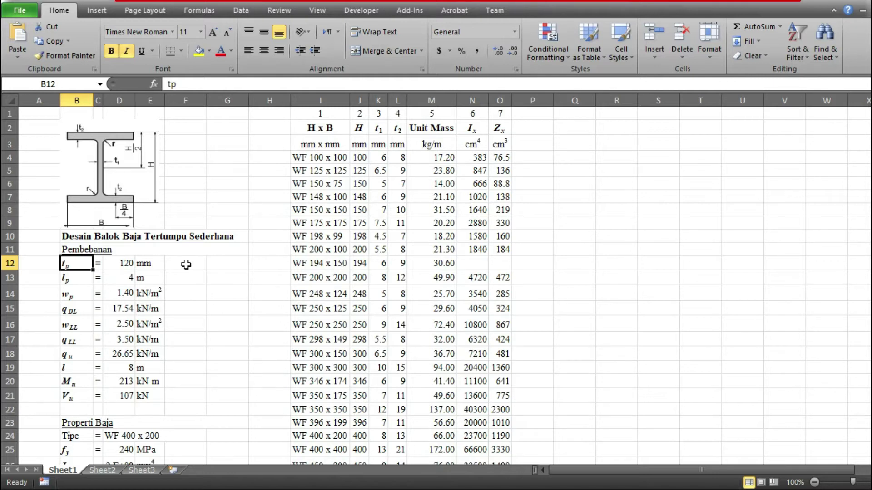
- Review the load and steel property rows, checking the slab thickness tp and the slab width lp under Pembebanan
key("Down")
key("Down")
key("Down")
key("Down")
key("Down")
key("Down")
key("Down")
key("Down")
key("Down")
key("Down")
key("Down")
key("Down")
key("Down")
key("Down")
key("Down")
key("Down")
key("Down")
key("Down")
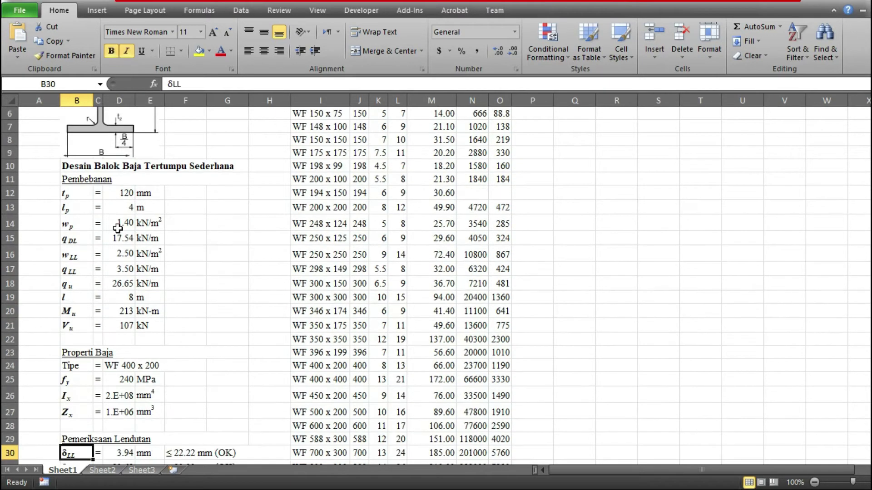
left_click(63, 192)
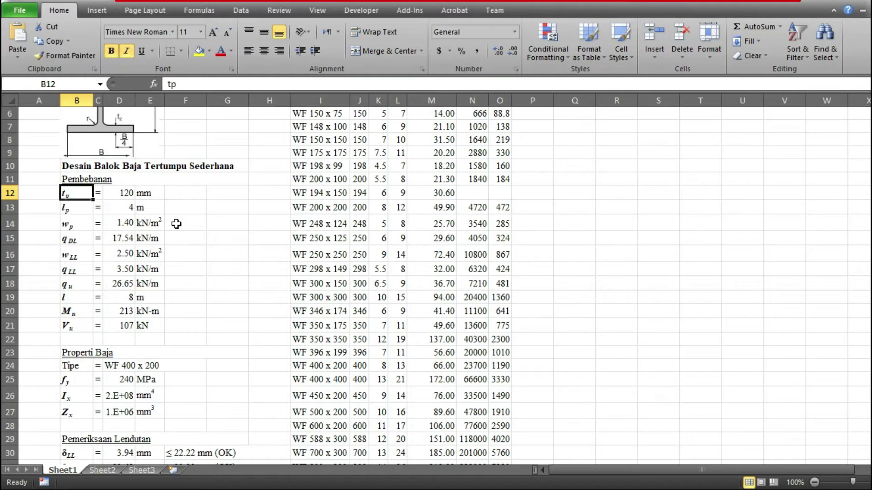
left_click(128, 194)
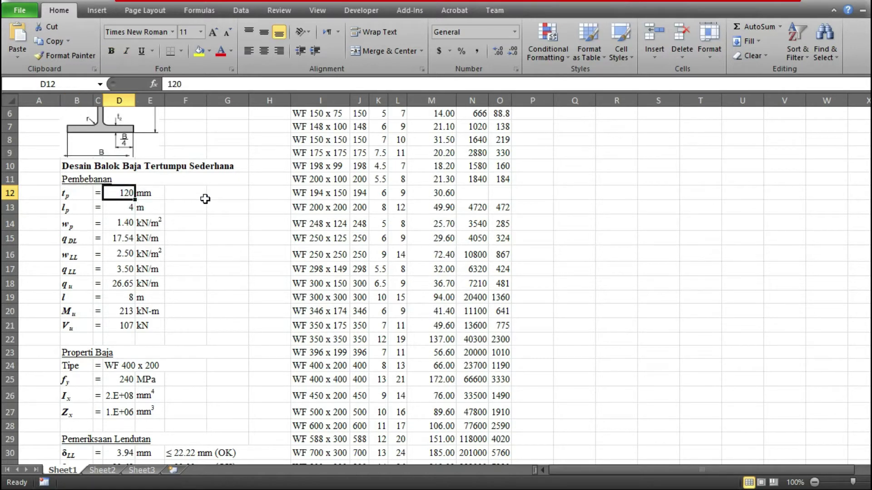
left_click(76, 206)
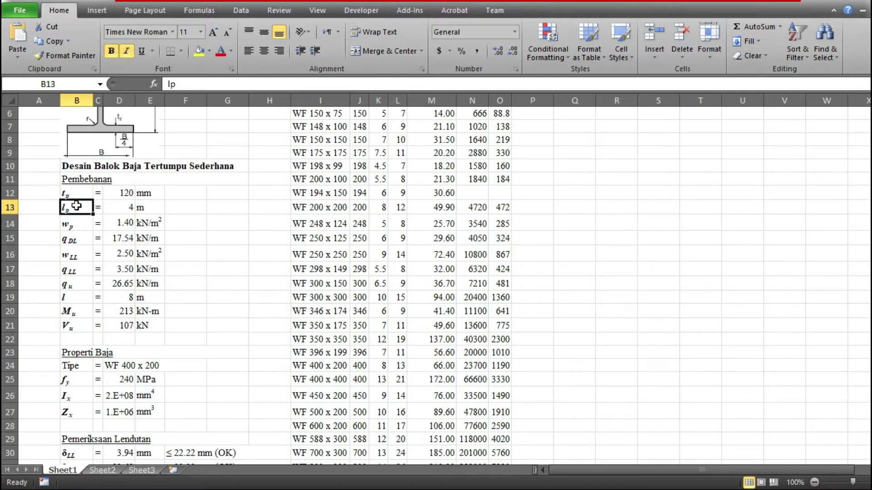
left_click(113, 208)
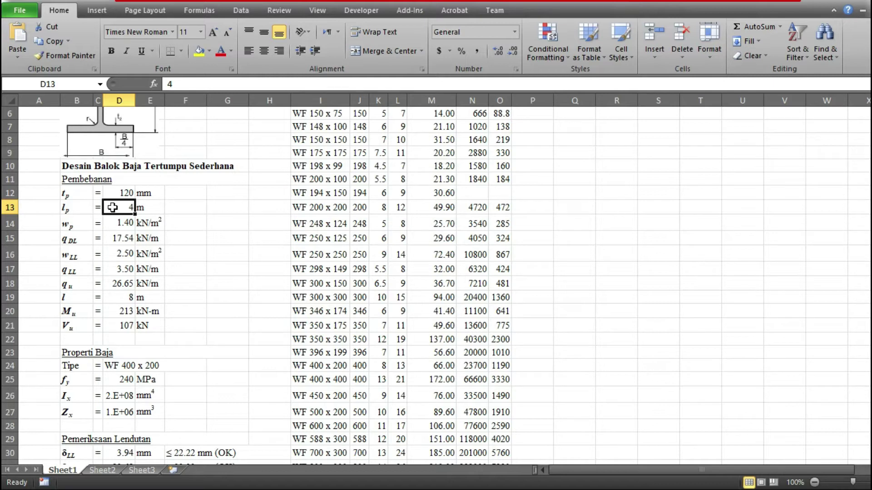
- Rename the load label in B14 as wSDL, with SDL in subscript
left_click(82, 225)
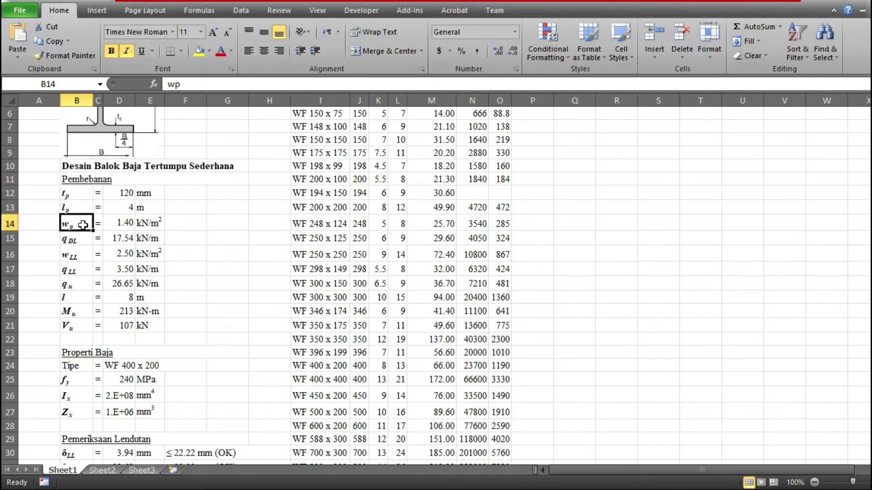
double_click(82, 225)
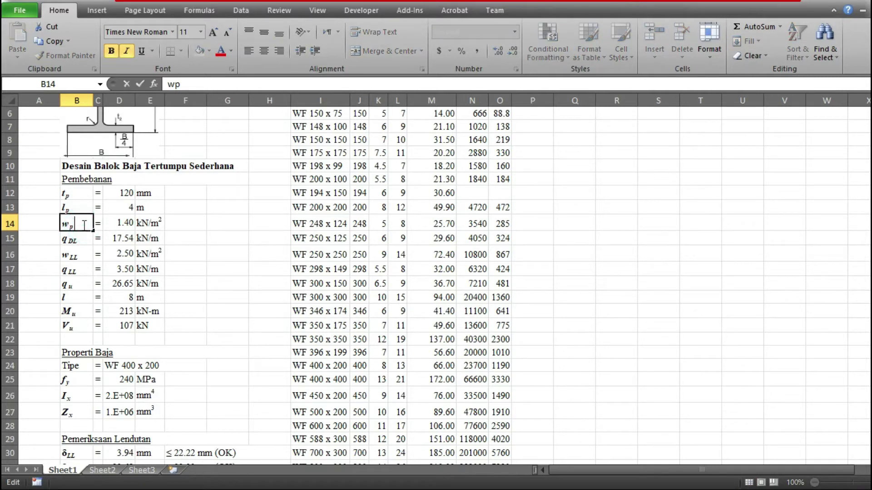
type("SDL")
key("Left")
key("Left")
key("Left")
key("BackSpace")
key("Return")
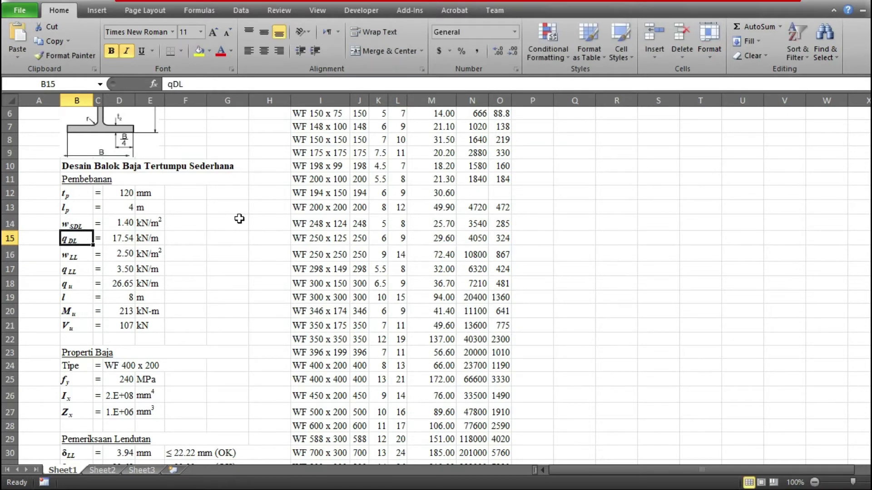
- Examine the values and formulas for wSDL, qDL, wLL, qLL, qu, the span l, Mu and Vu in D14 to D21
left_click(185, 220)
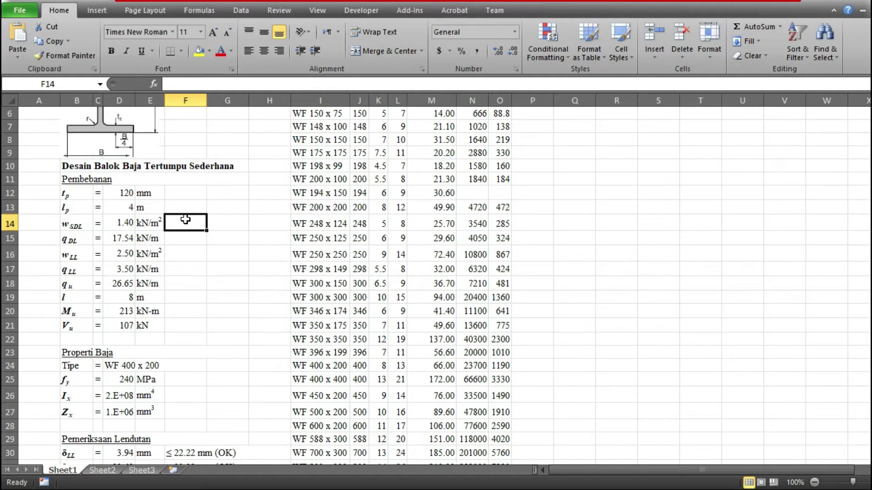
left_click(125, 222)
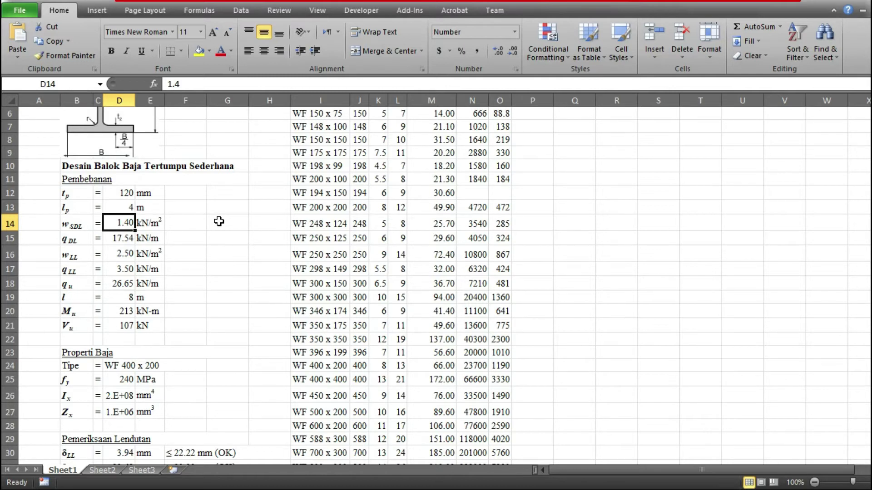
left_click(119, 241)
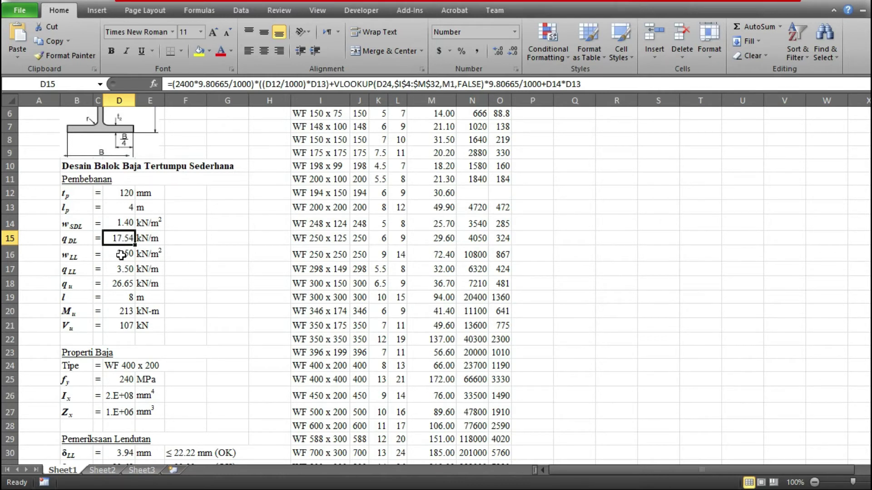
left_click(121, 253)
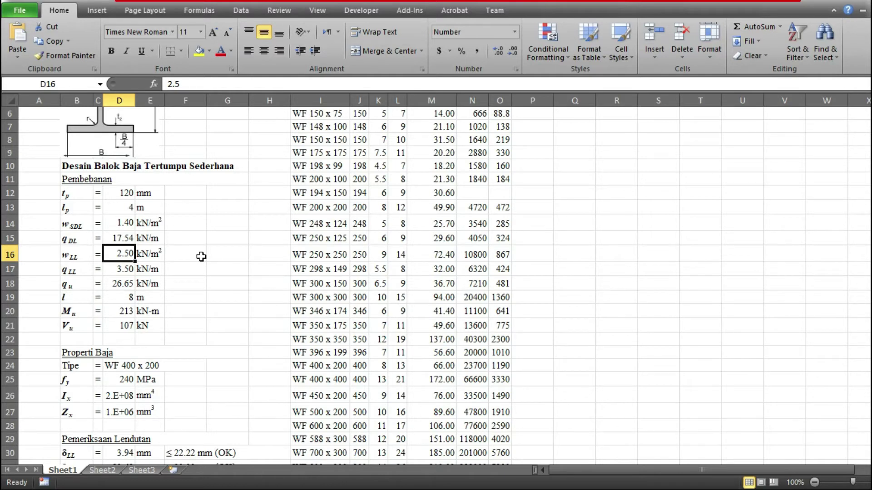
left_click(122, 271)
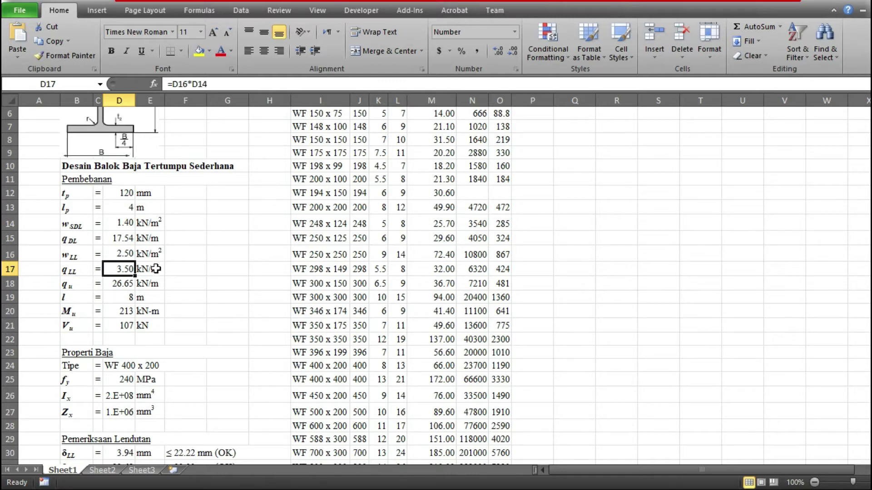
left_click(118, 286)
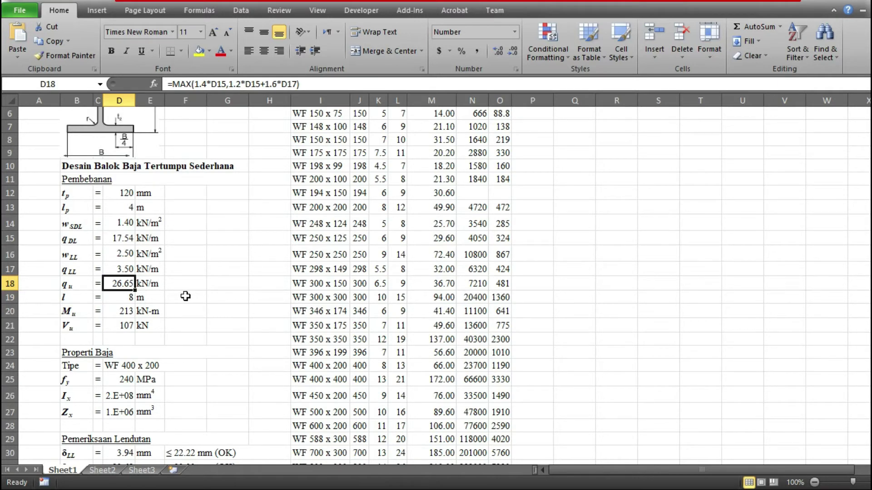
left_click(128, 298)
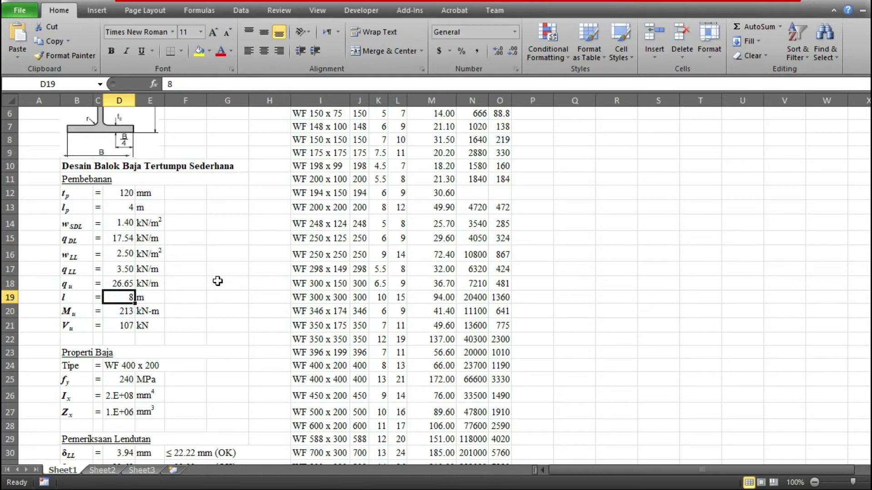
key("Down")
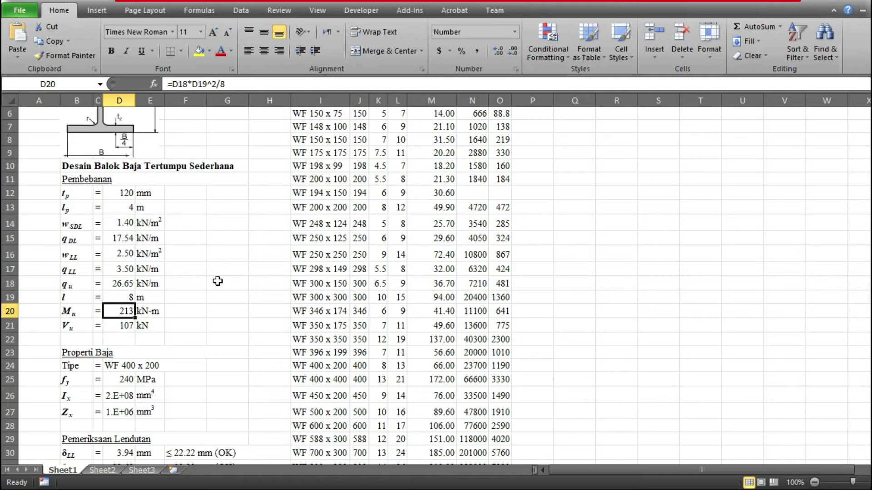
key("Down")
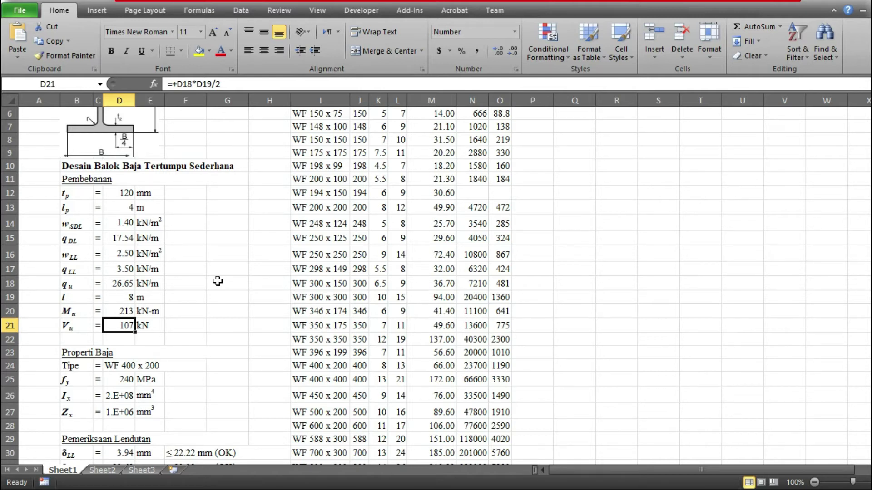
- Set the steel profile type (Tipe) under Properti Baja to WF 300 x 150
key("Down")
key("Down")
key("Down")
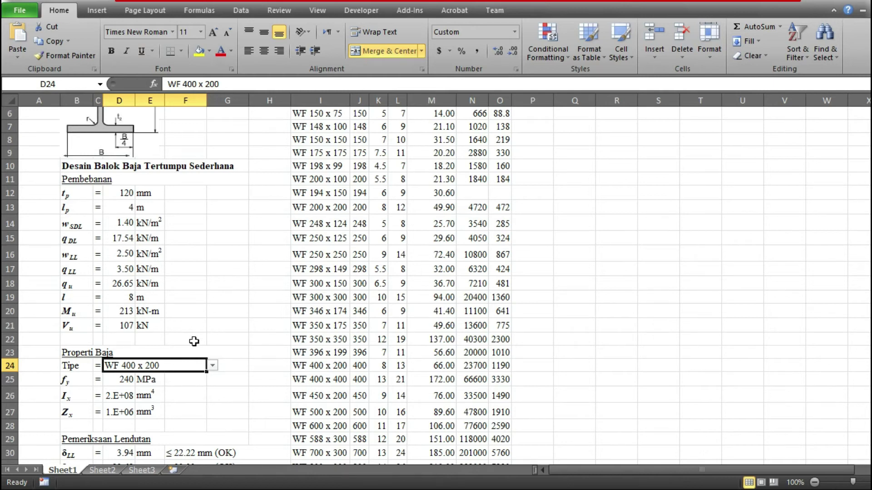
left_click(212, 365)
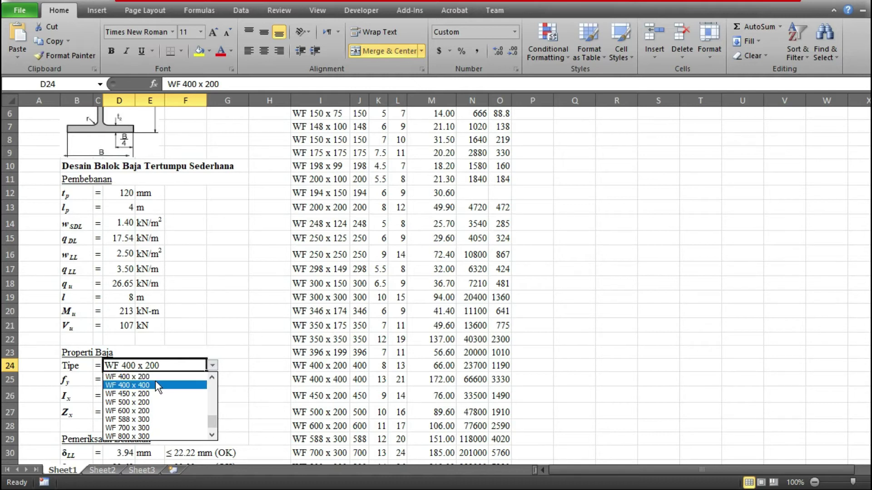
left_click(217, 394)
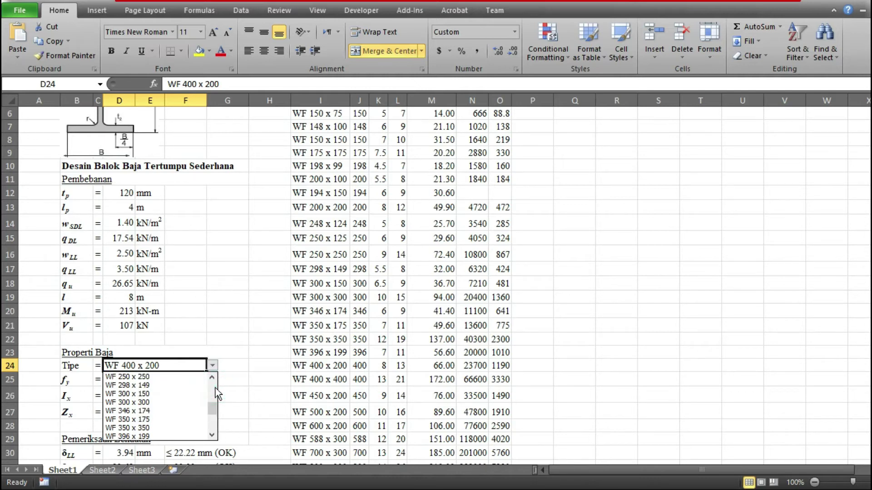
left_click(173, 393)
left_click(162, 348)
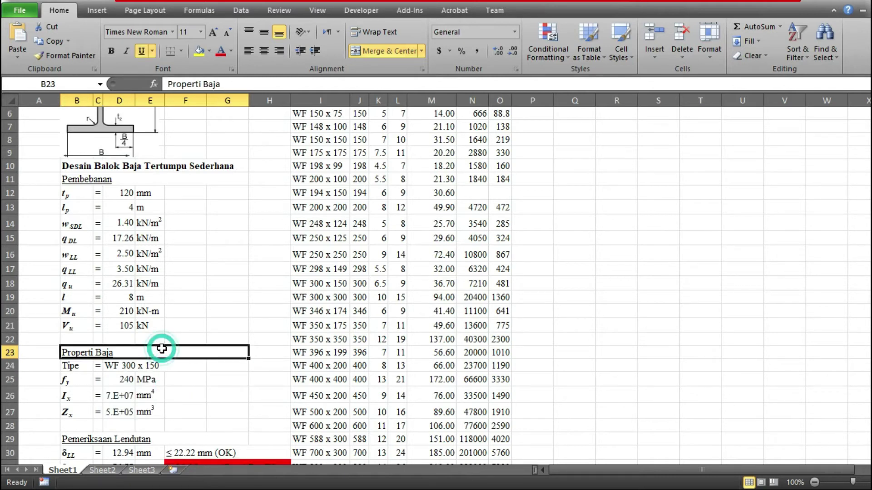
- Examine the yield strength fy and the lookup formulas for Ix and Zx in D25 to D27
key("Down")
key("Down")
key("Down")
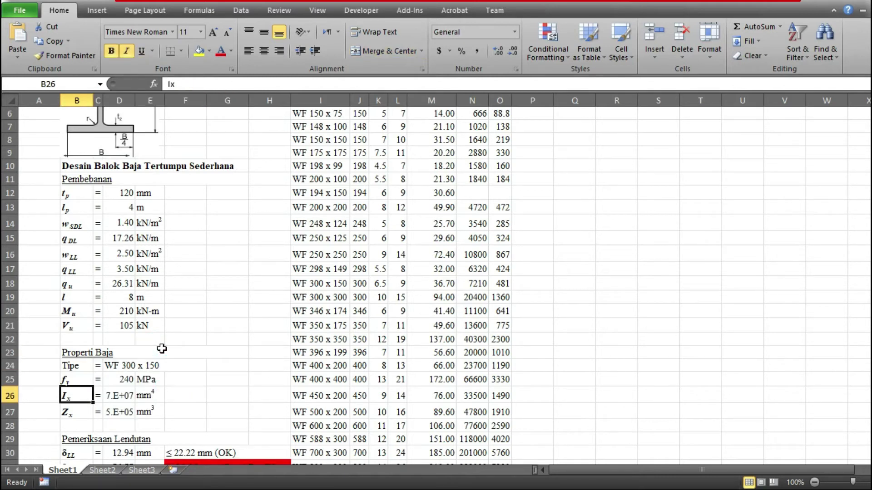
key("Up")
key("Right")
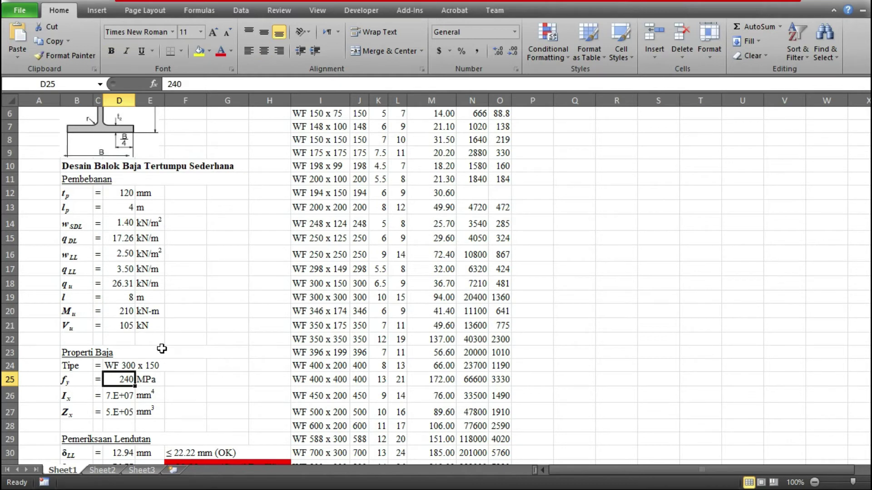
key("Down")
key("Down")
key("Up")
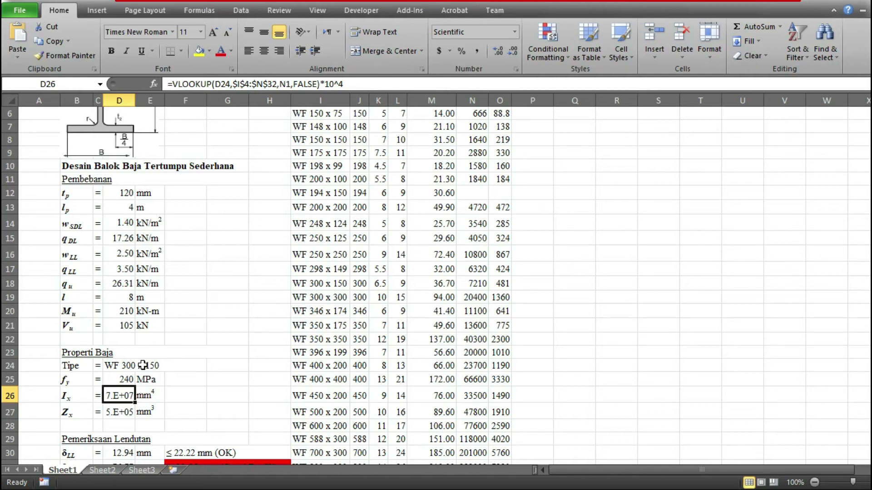
left_click(120, 407)
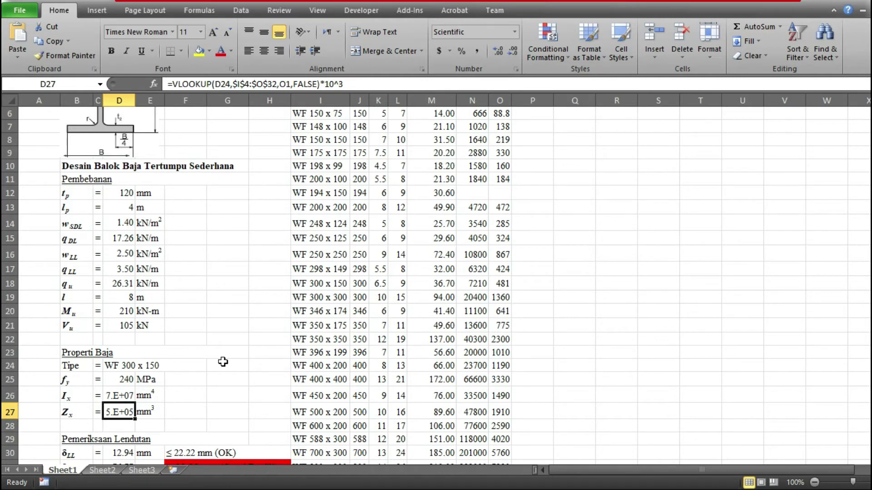
- Review the deflection, bending and shear checks, examining both deflection formulas and the limit test for total deflection in F31
key("Down")
key("Down")
key("Down")
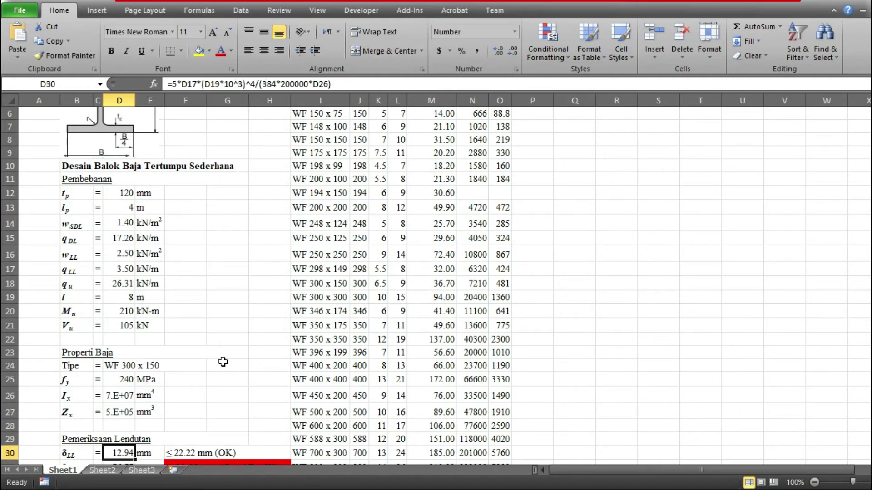
key("Down")
key("Down")
key("Down")
key("Down")
key("Down")
key("Down")
key("Down")
key("Down")
key("Down")
key("Down")
key("Down")
key("Down")
key("Down")
key("Down")
key("Down")
key("Down")
key("Down")
key("Down")
key("Down")
key("Down")
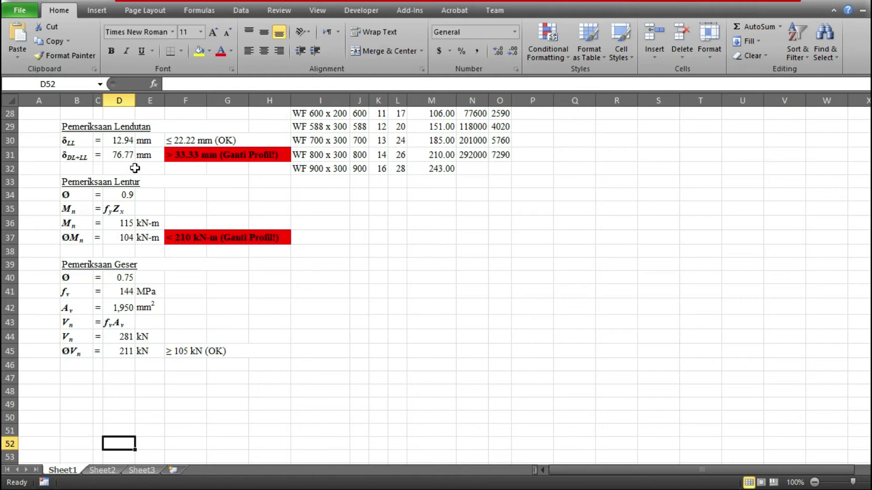
left_click(109, 143)
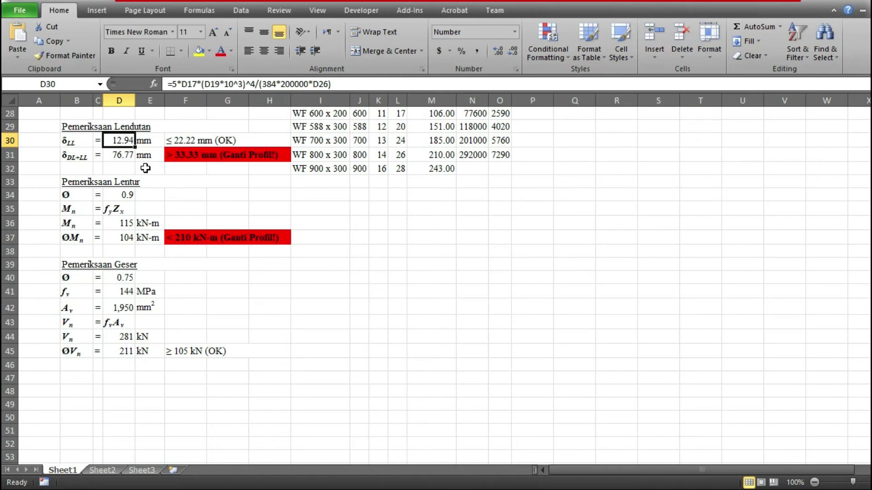
left_click(121, 155)
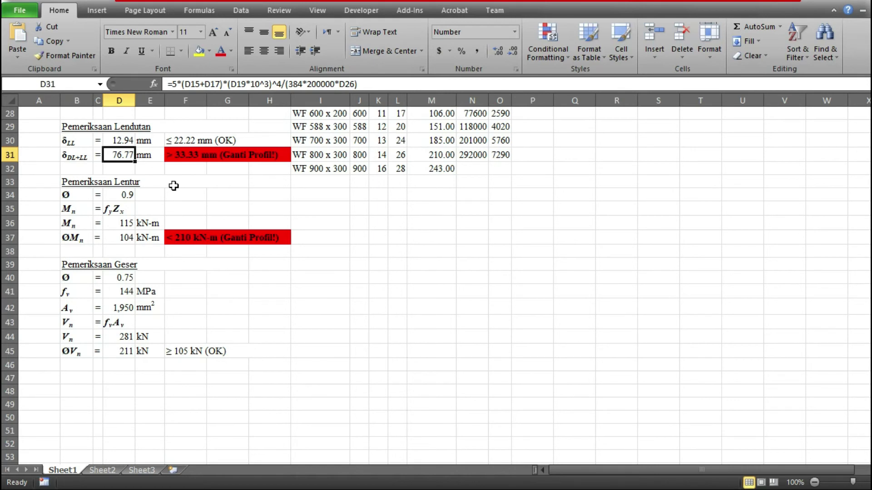
left_click(175, 156)
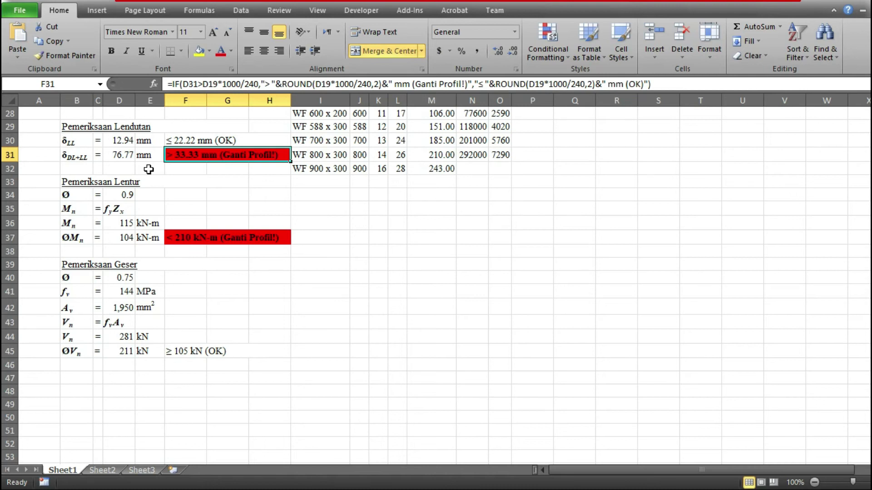
- Try WF 350 x 175 as the steel profile type (Tipe) under Properti Baja
key("Up")
key("Up")
key("Up")
key("Up")
key("Up")
key("Up")
key("Up")
key("Up")
key("Up")
key("Up")
key("Up")
key("Up")
key("Up")
key("Up")
key("Up")
key("Up")
key("Up")
key("Up")
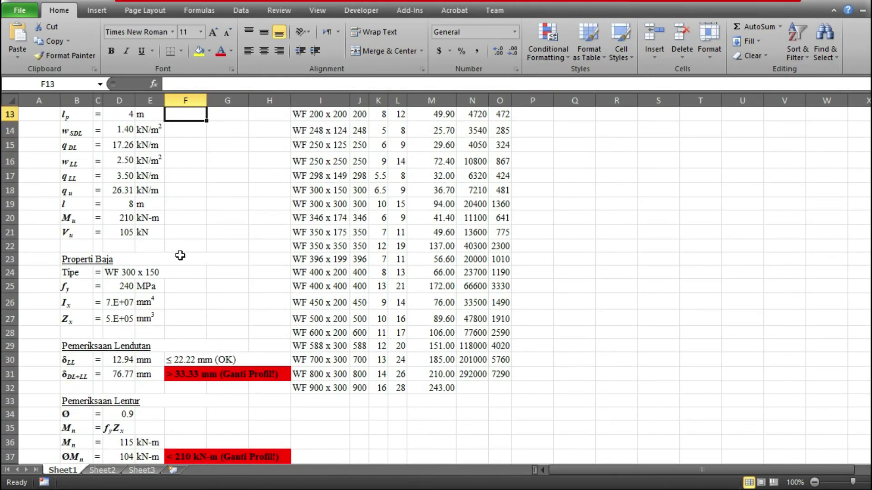
left_click(149, 271)
left_click(212, 272)
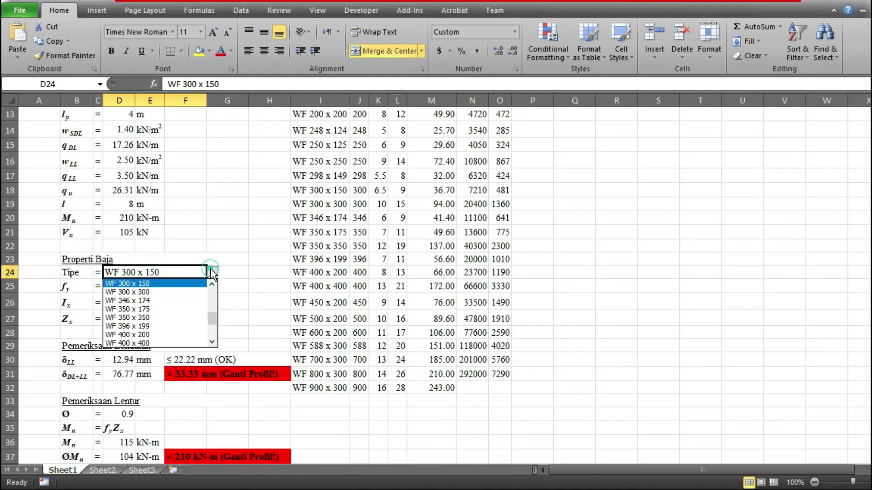
left_click(164, 309)
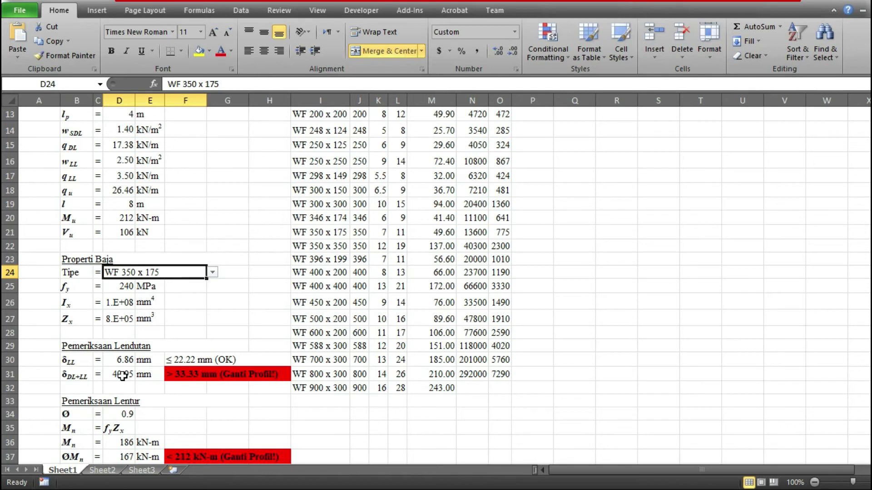
- Set the steel profile type (Tipe) in D24 to WF 400 x 200
left_click(215, 273)
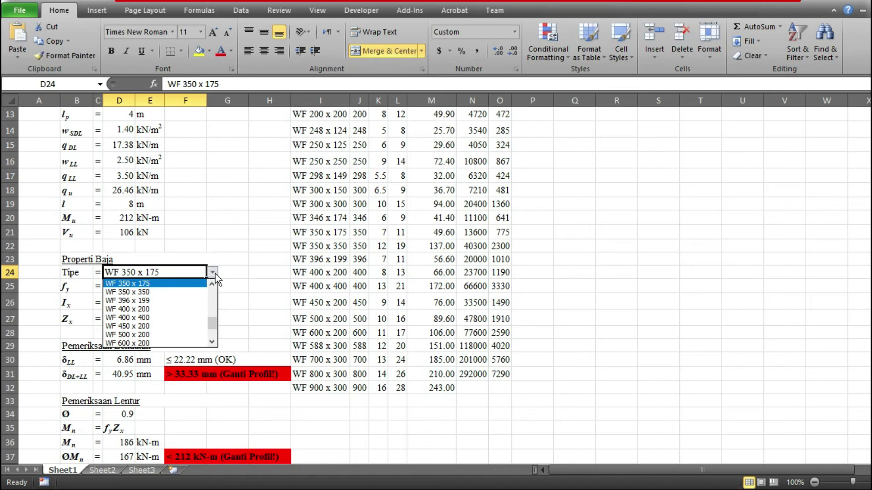
left_click(166, 309)
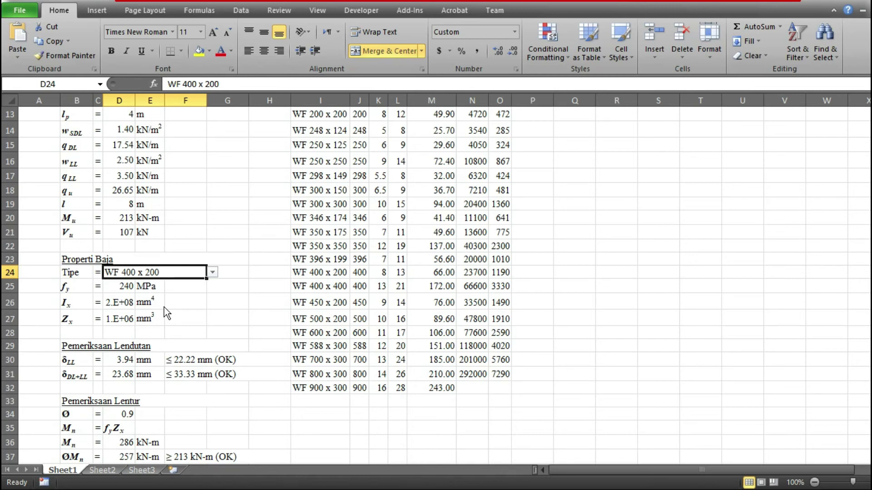
left_click(118, 370)
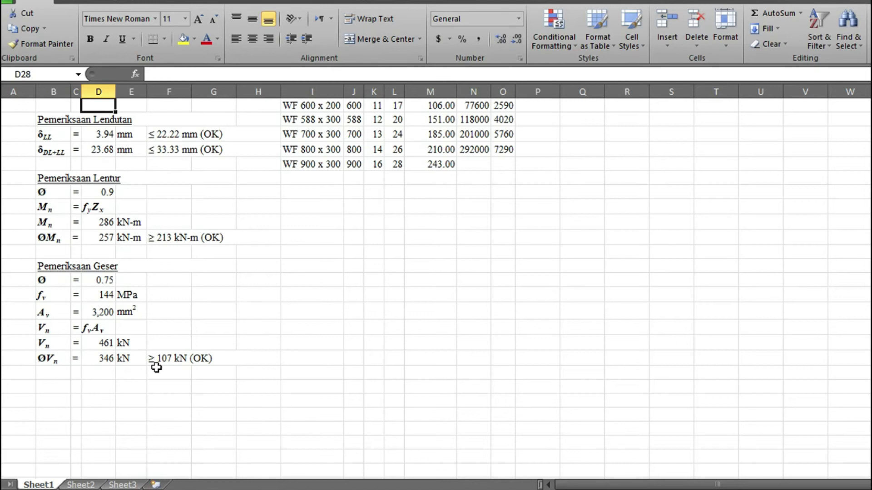
- Examine the bending check's Ø factor, the fyZx expression and the formulas for Mn and ØMn in D34 to D37
left_click(101, 187)
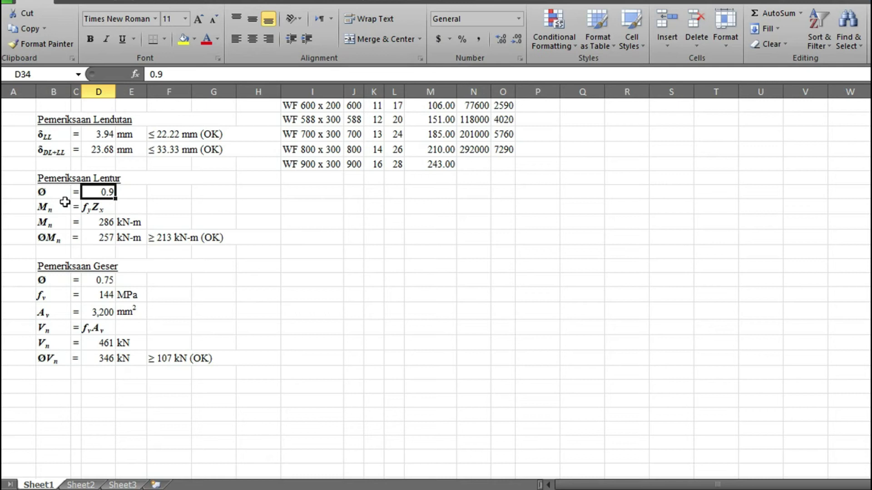
left_click(96, 208)
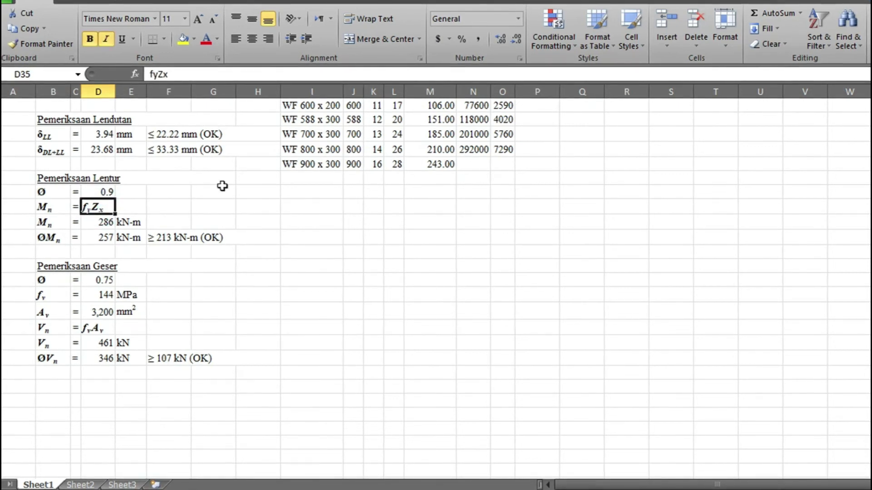
left_click(108, 222)
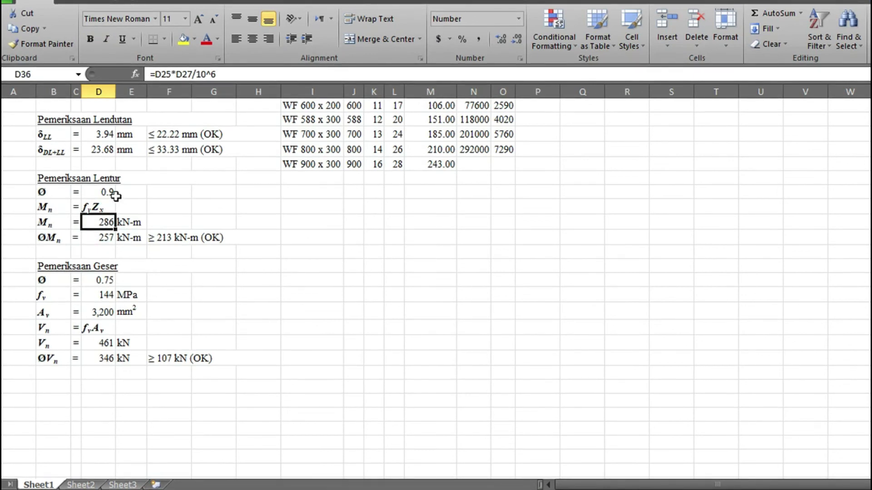
left_click(101, 240)
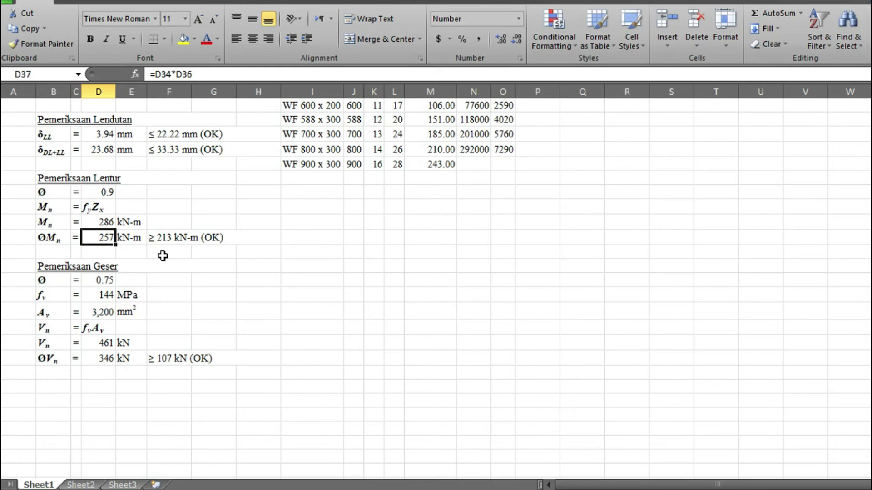
- Test the bending limit check by overwriting ØMn in D37 with 200, and undo the entry
type("200")
key("Return")
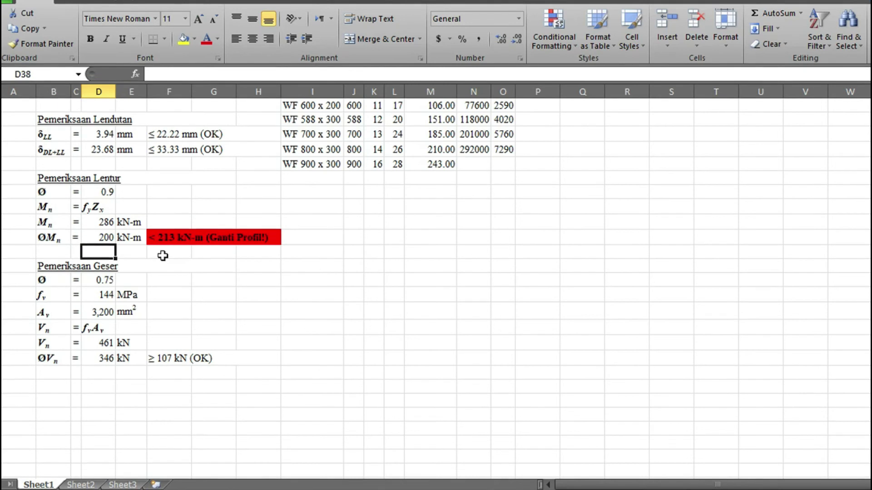
key("ctrl+z")
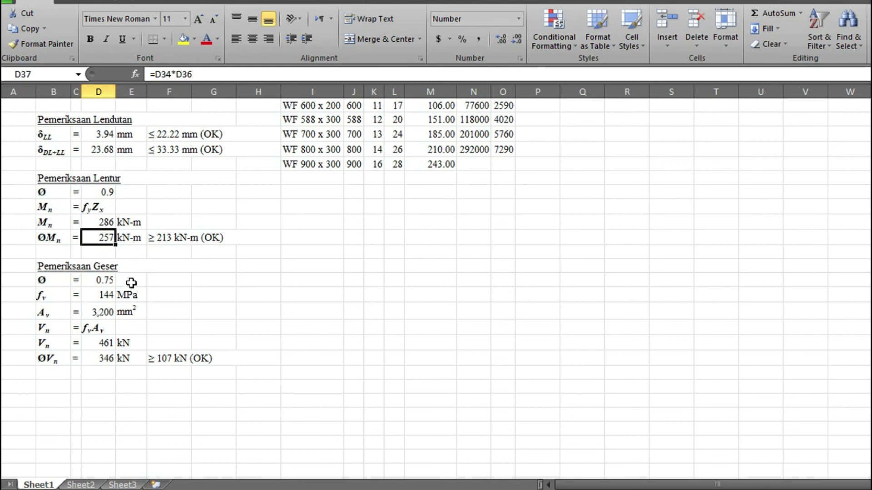
- Examine the shear check's Ø, fv, the lookup formula for Av in D42 and the ØVn formula in D45
key("Down")
key("Down")
key("Down")
key("Down")
key("Down")
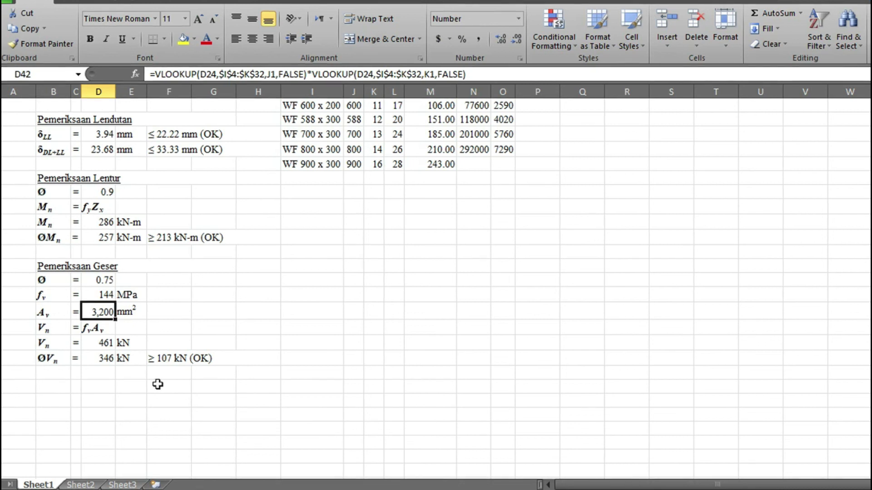
left_click(86, 359)
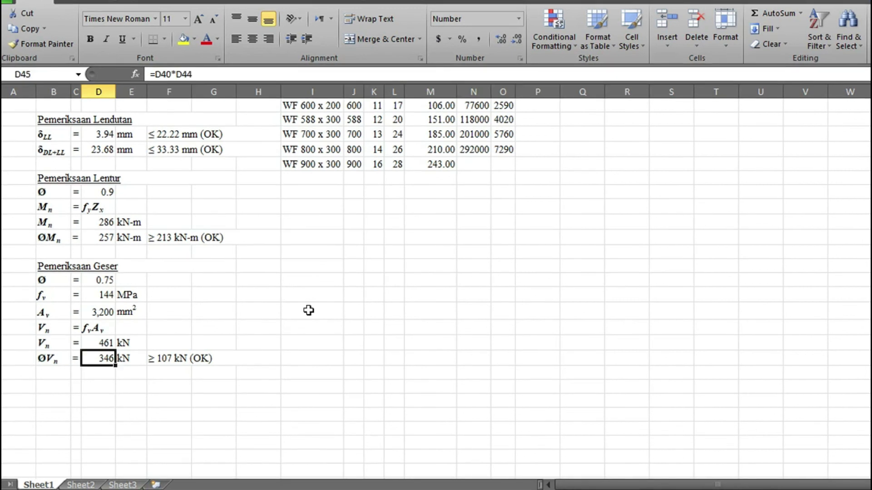